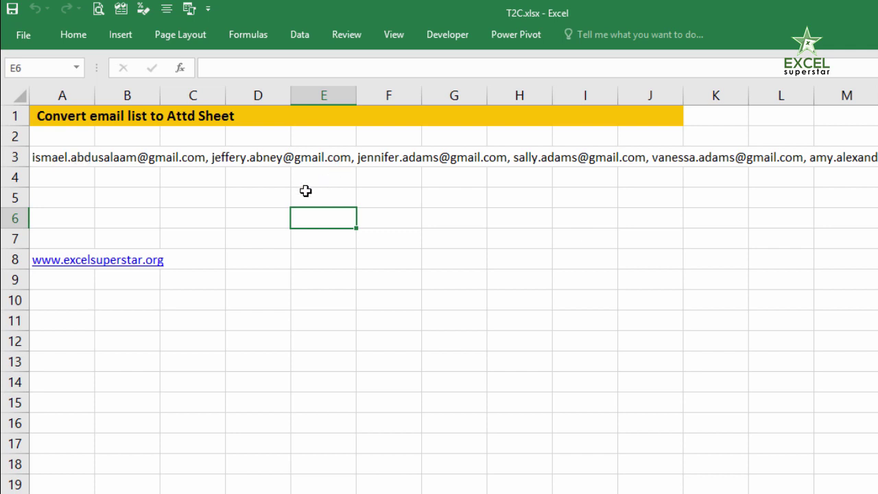
# Step: Clear the previously split names from B4:C9
pyautogui.moveTo(318, 213); pyautogui.dragTo(316, 356)
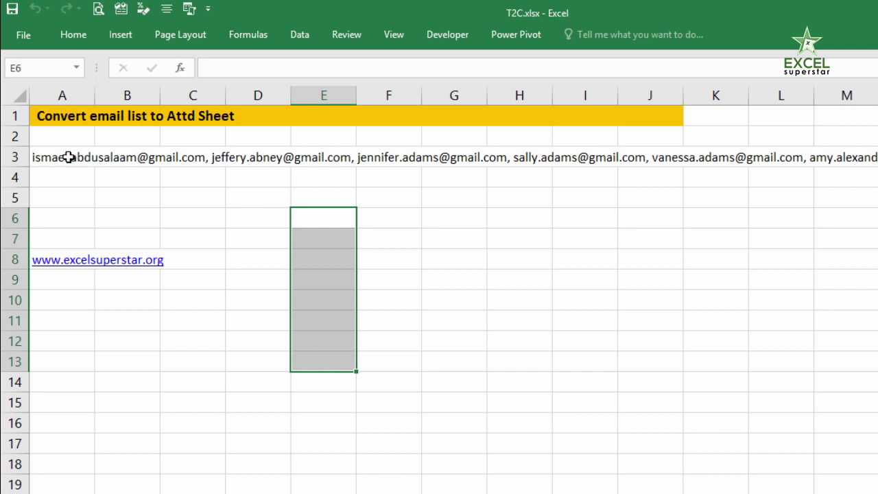
pyautogui.moveTo(328, 214); pyautogui.dragTo(323, 348)
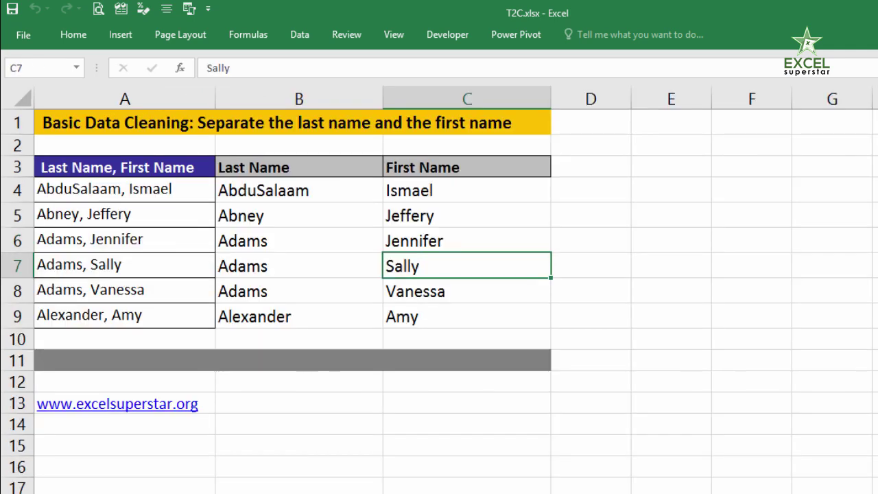
pyautogui.click(359, 181)
pyautogui.moveTo(309, 192); pyautogui.dragTo(441, 314)
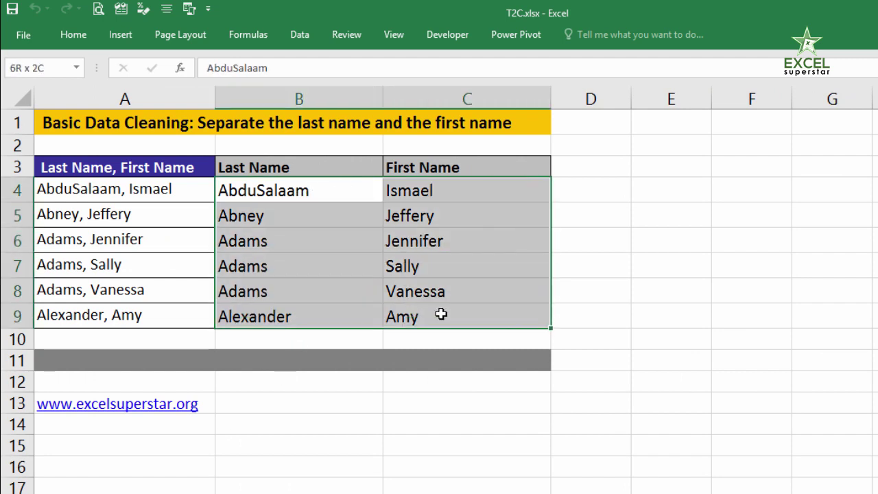
pyautogui.press('Delete')
# Step: Split A4:A9 at the comma with Text to Columns, sending the results to B4
pyautogui.moveTo(134, 186); pyautogui.dragTo(185, 312)
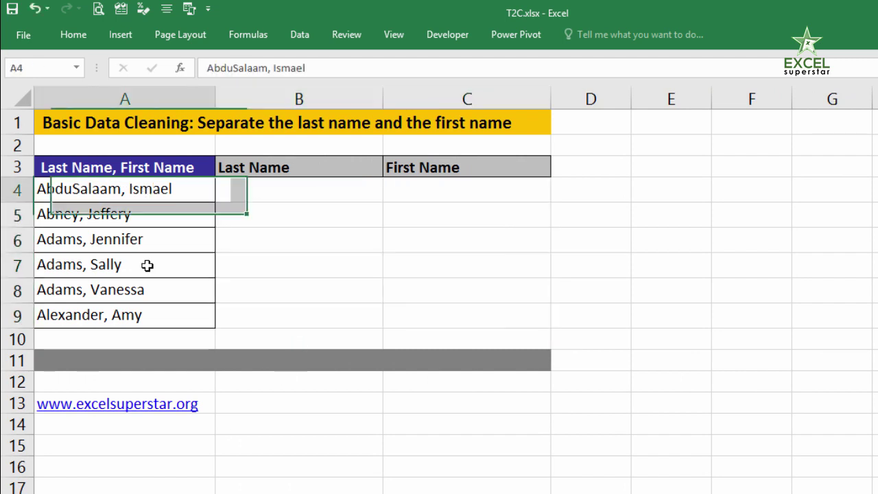
pyautogui.click(300, 34)
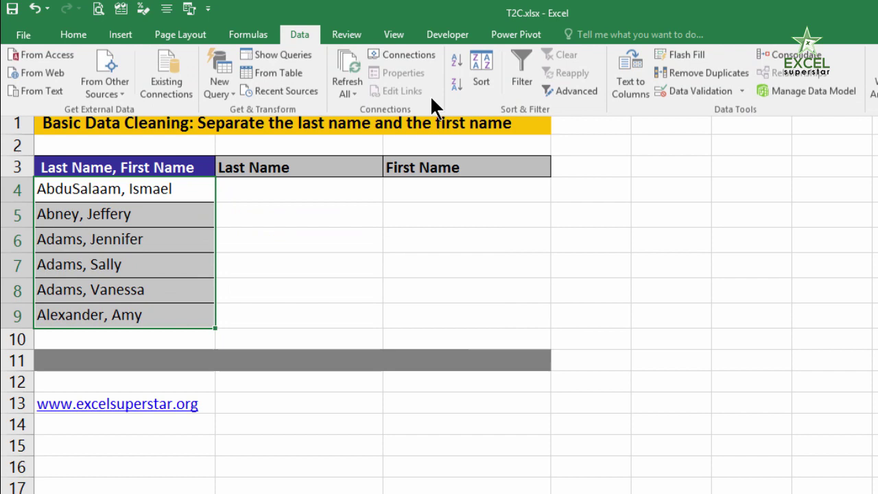
pyautogui.click(630, 74)
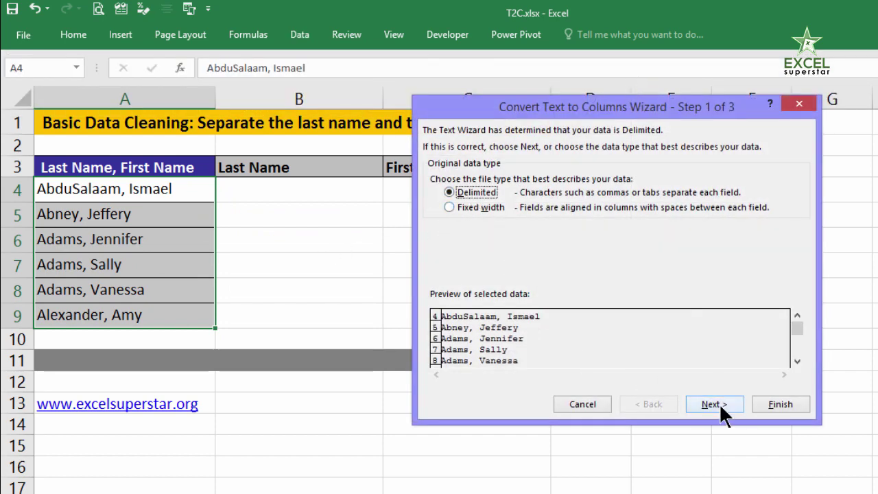
pyautogui.click(714, 404)
pyautogui.click(437, 205)
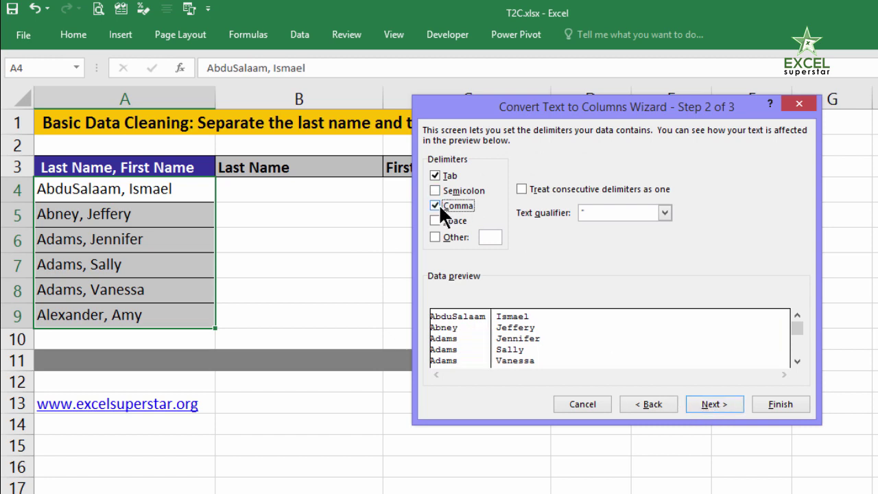
pyautogui.click(717, 408)
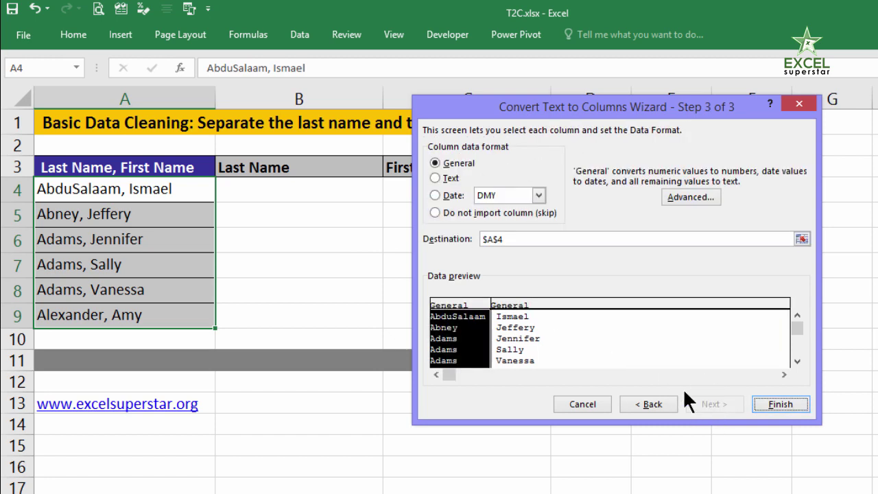
pyautogui.moveTo(508, 240); pyautogui.dragTo(457, 239)
pyautogui.press('BackSpace')
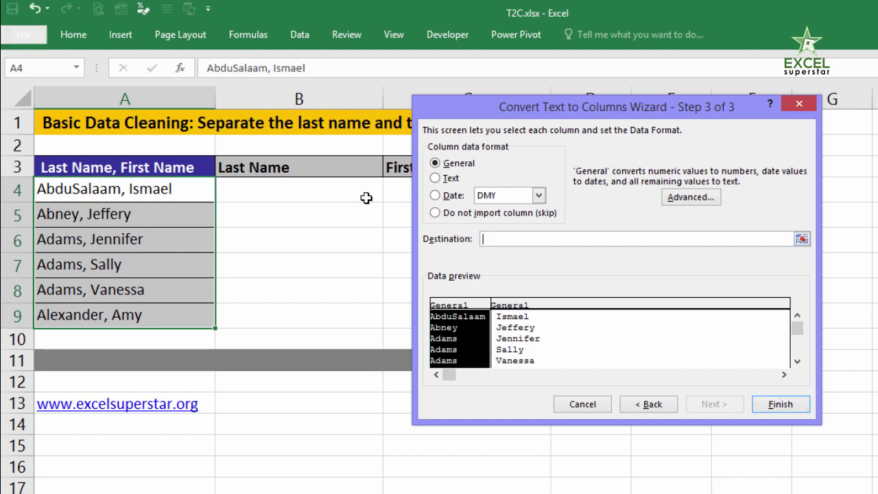
pyautogui.click(316, 196)
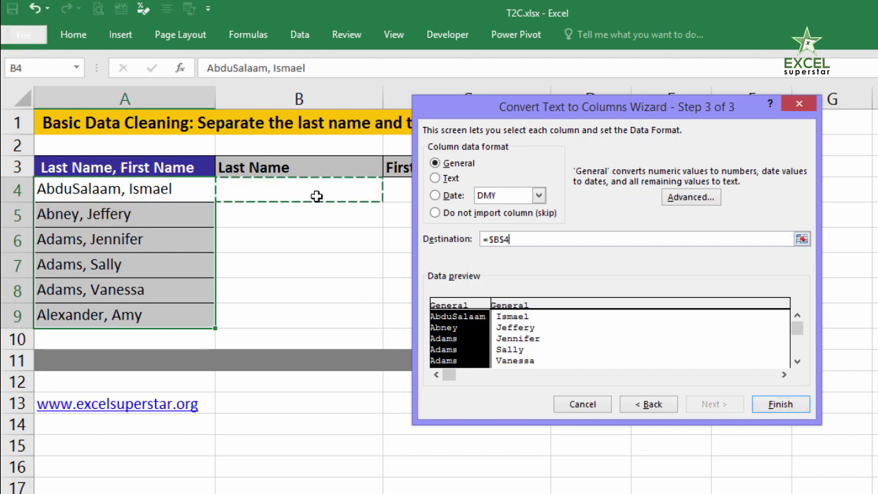
pyautogui.click(773, 409)
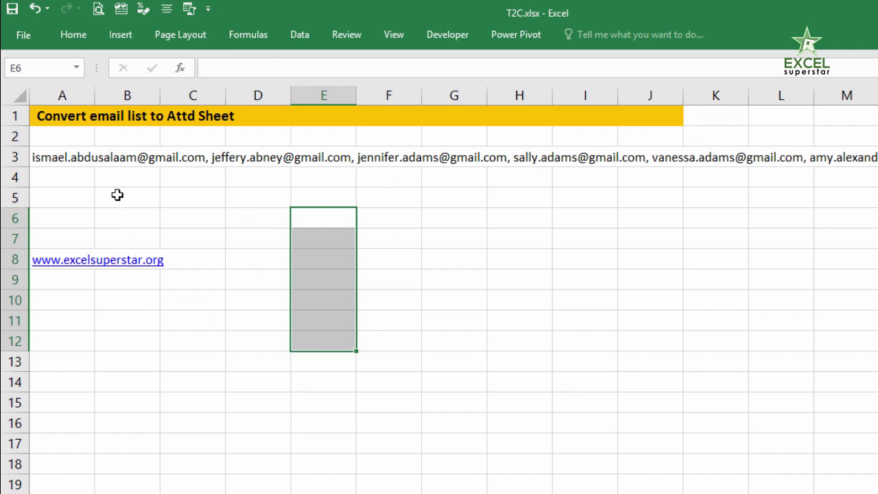
pyautogui.click(82, 159)
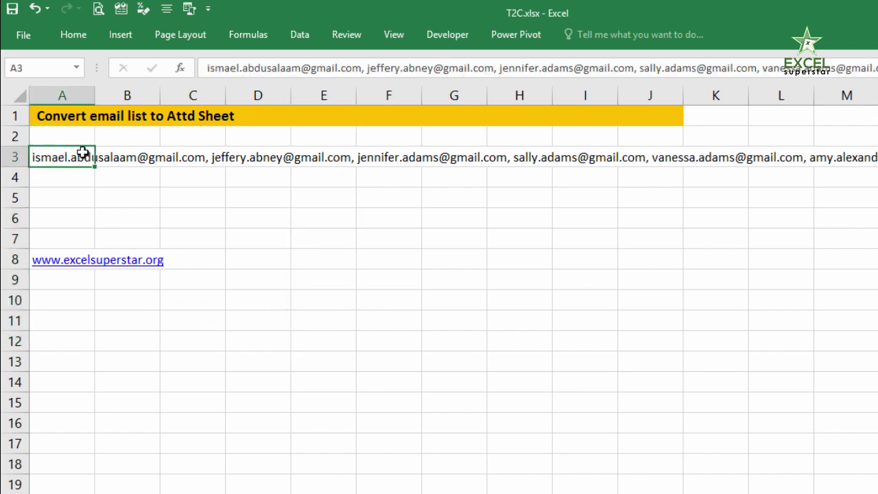
pyautogui.doubleClick(33, 158)
pyautogui.moveTo(33, 158); pyautogui.dragTo(206, 158)
pyautogui.click(208, 158)
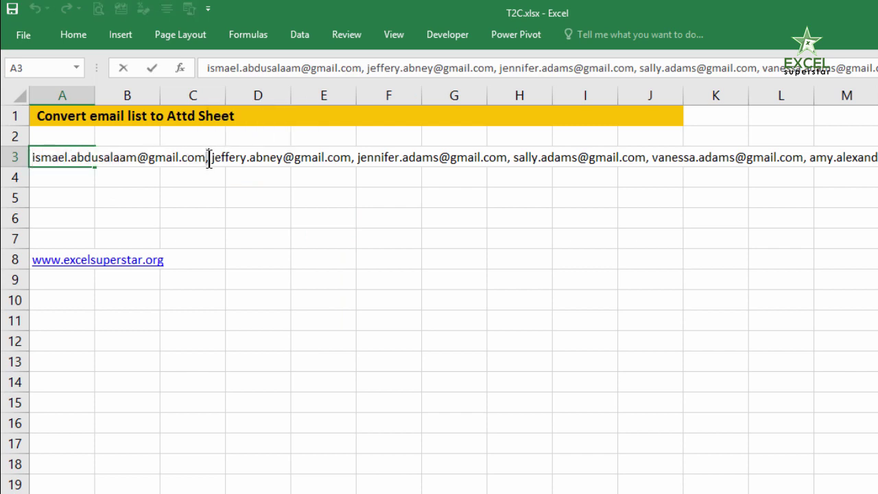
pyautogui.press('Escape')
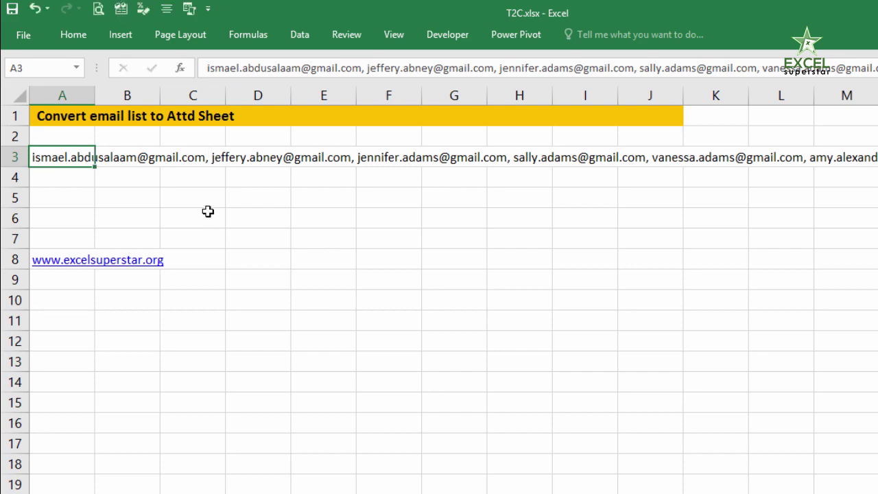
pyautogui.scroll(3, 208, 211)
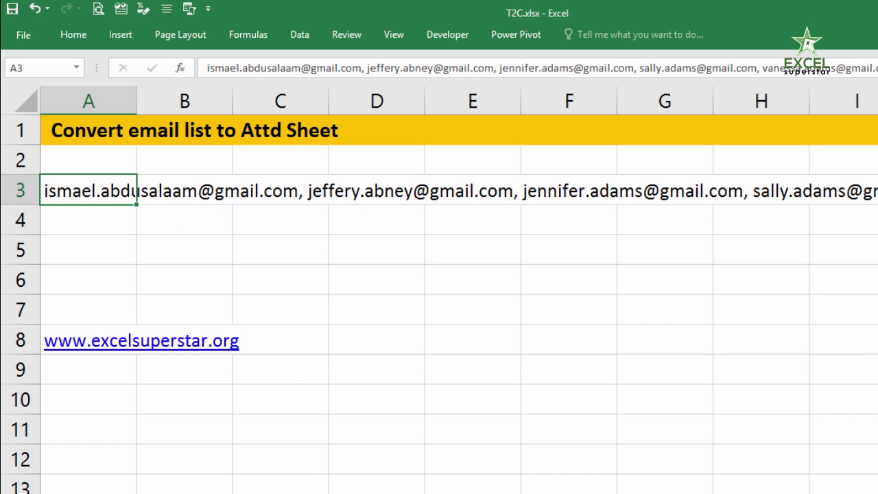
# Step: Set Text to Columns on A3 to delimited, splitting the emails at commas and spaces
pyautogui.click(303, 32)
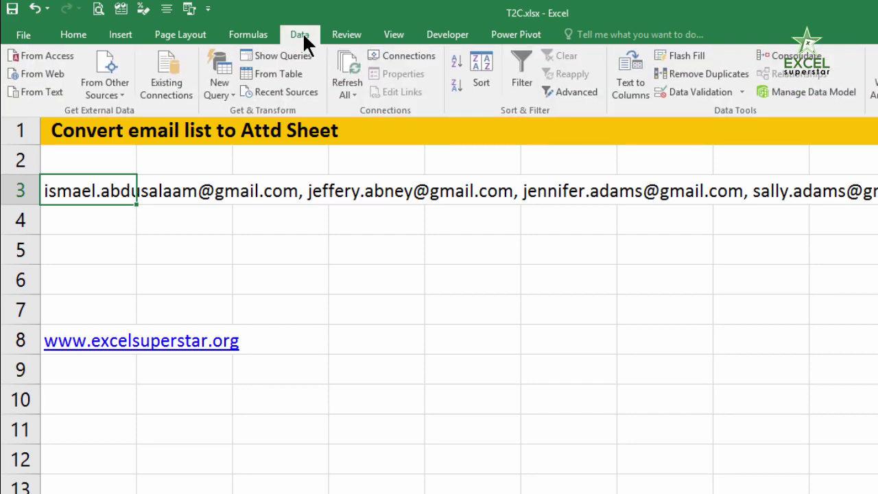
pyautogui.click(629, 78)
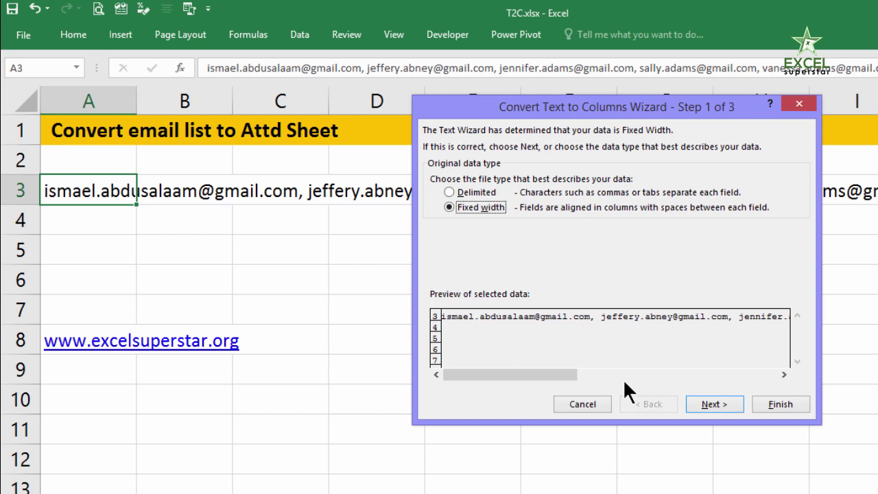
pyautogui.click(476, 193)
pyautogui.click(713, 404)
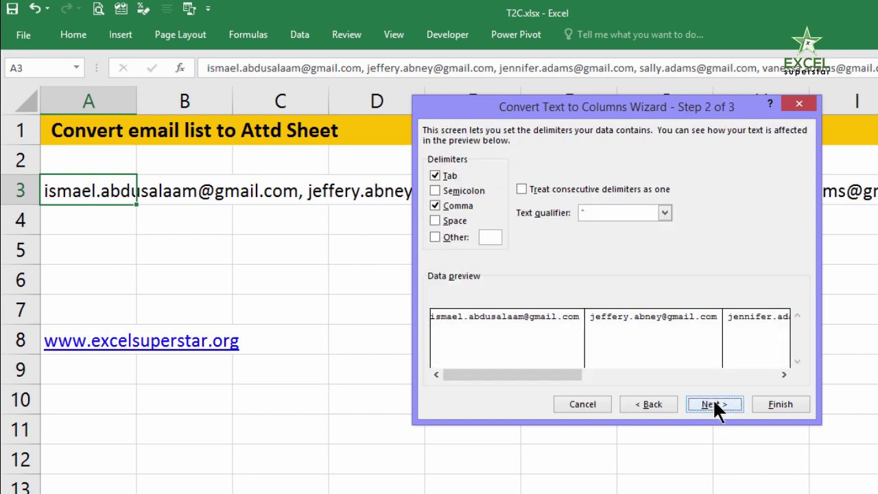
pyautogui.click(436, 205)
pyautogui.click(436, 221)
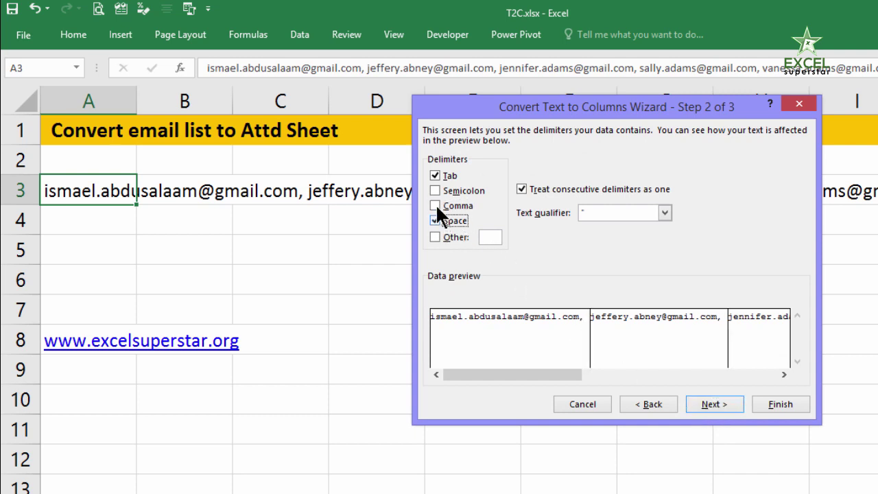
pyautogui.click(436, 206)
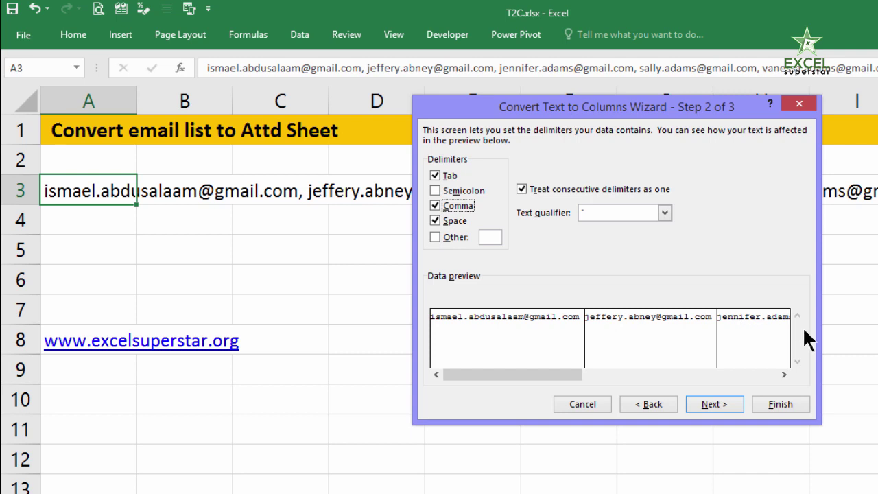
# Step: Finish the split and copy the six addresses spread across row 3
pyautogui.click(759, 404)
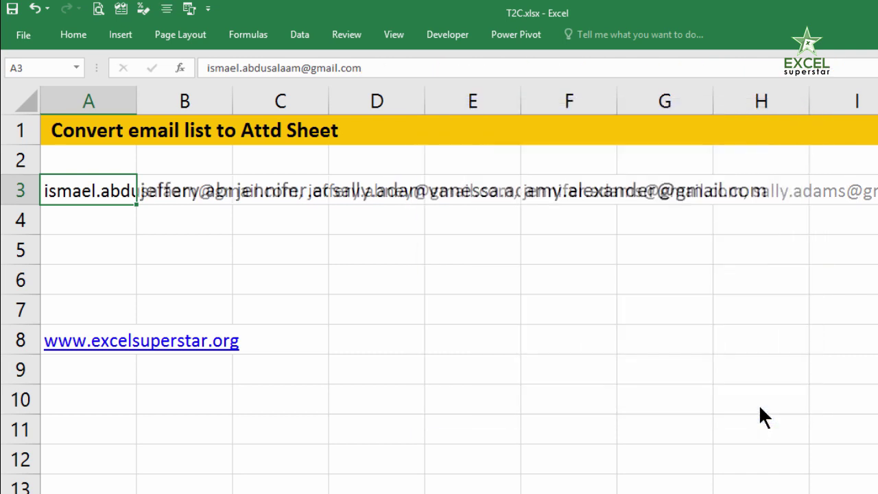
pyautogui.click(569, 309)
pyautogui.moveTo(70, 191); pyautogui.dragTo(682, 191)
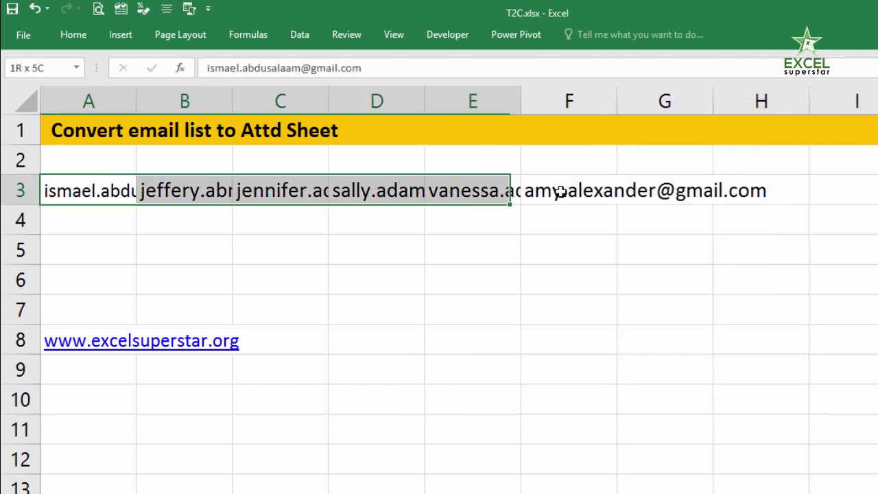
pyautogui.click(156, 192)
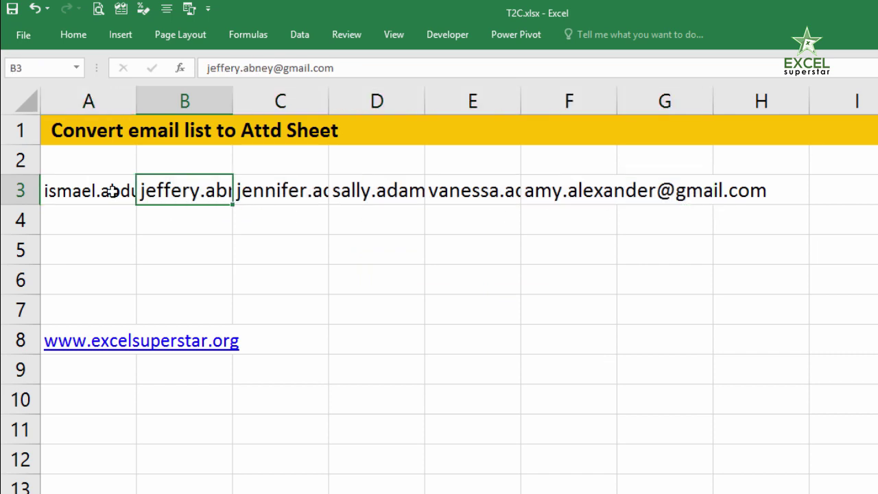
pyautogui.click(113, 190)
pyautogui.click(337, 193)
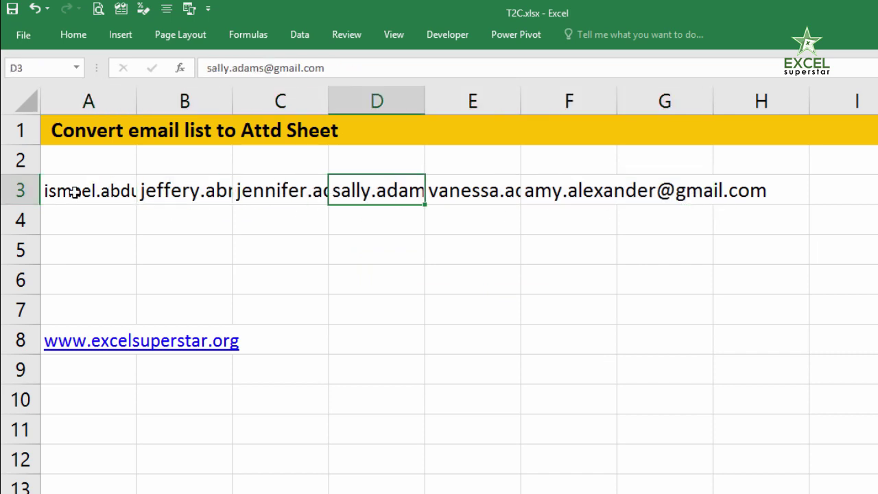
pyautogui.moveTo(68, 191)
pyautogui.mouseDown()
pyautogui.moveTo(665, 192)
pyautogui.moveTo(598, 190)
pyautogui.mouseUp()
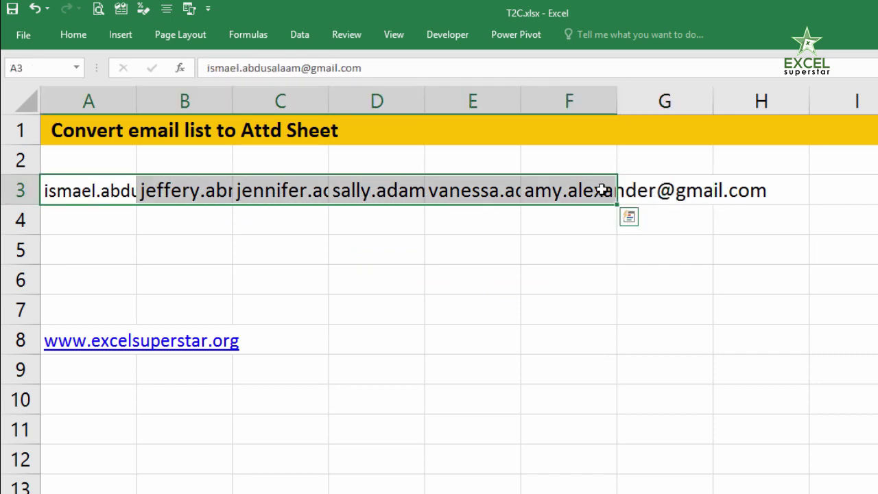
pyautogui.hotkey('ctrl', 'c')
# Step: Paste the addresses transposed down column D from D5, then widen column D
pyautogui.click(354, 254)
pyautogui.rightClick(354, 254)
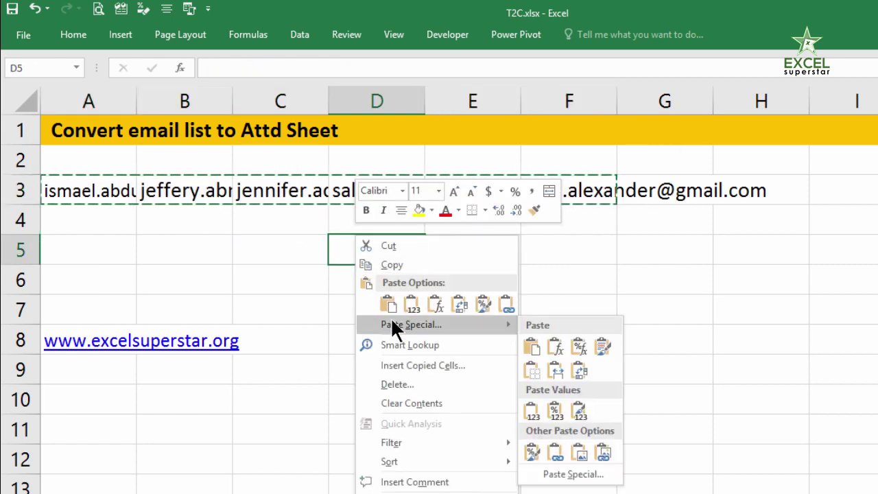
pyautogui.rightClick(350, 255)
pyautogui.click(347, 248)
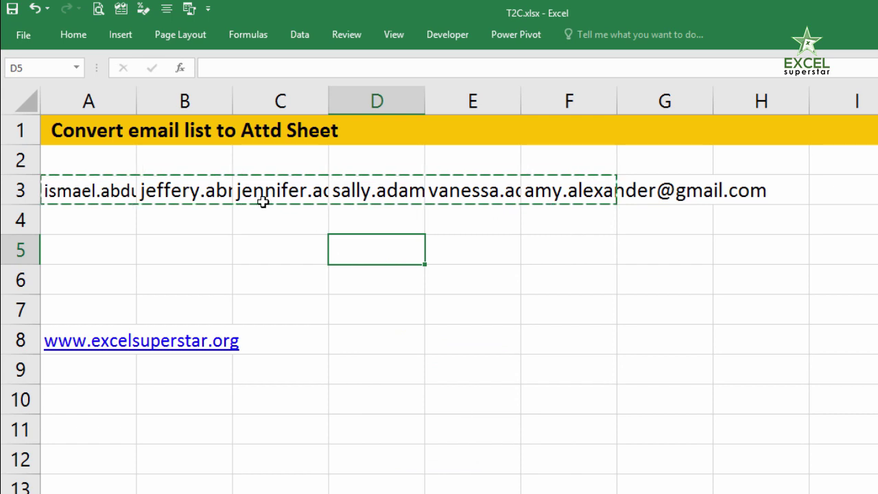
pyautogui.rightClick(363, 250)
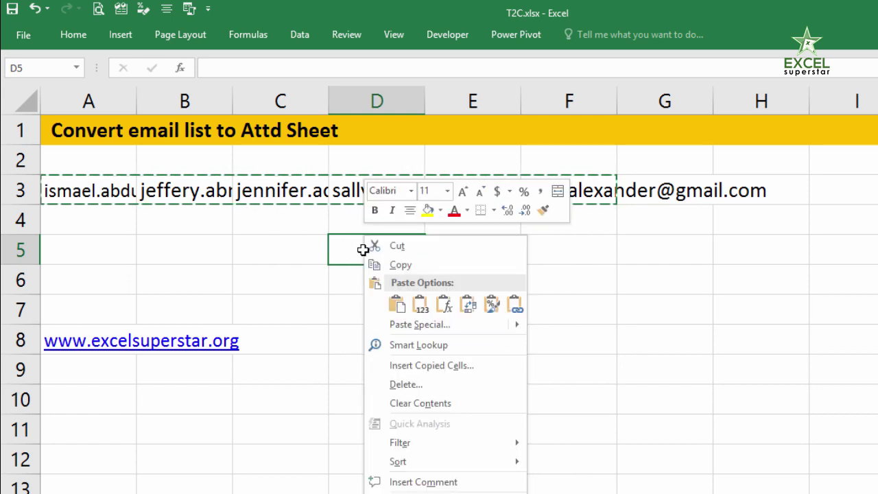
pyautogui.click(409, 323)
pyautogui.click(430, 398)
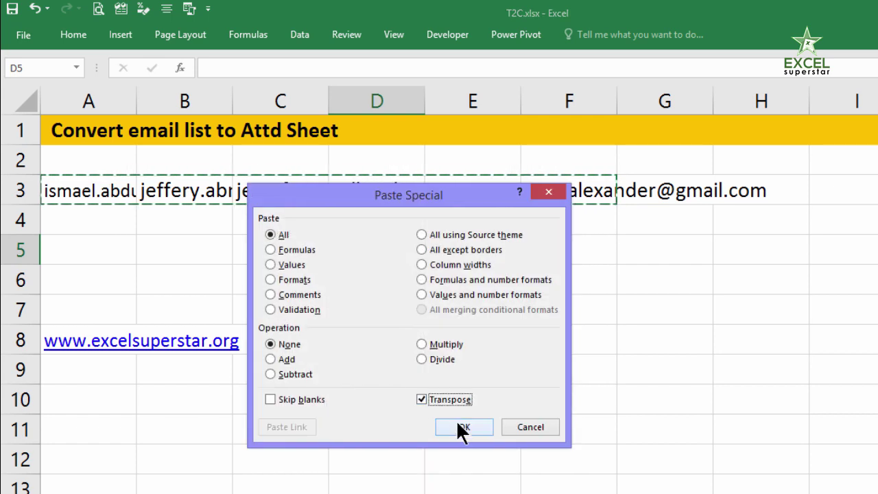
pyautogui.click(456, 420)
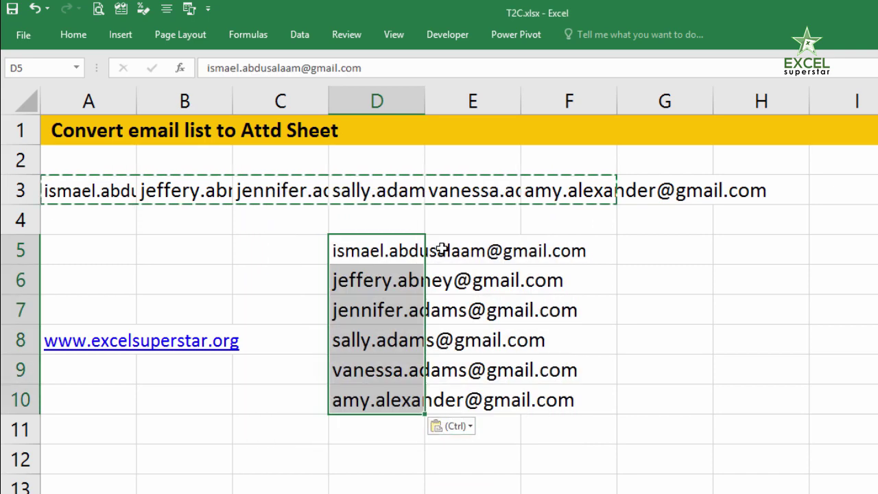
pyautogui.moveTo(425, 109); pyautogui.dragTo(587, 108)
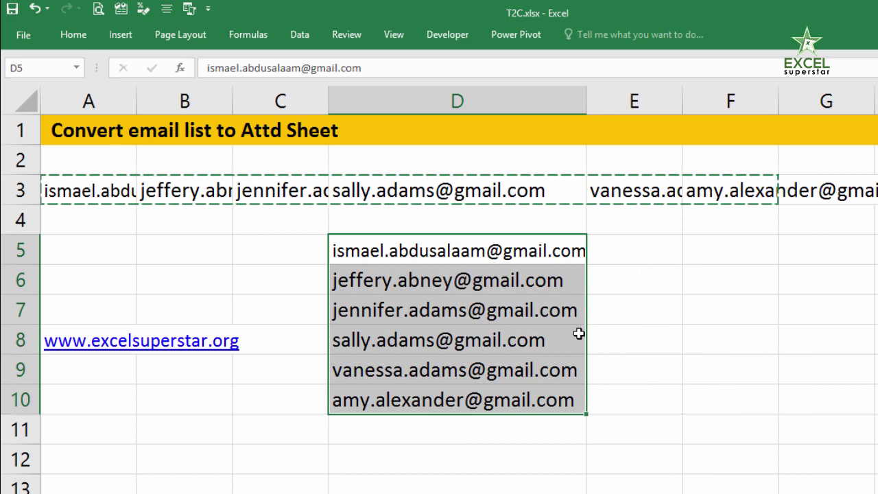
# Step: Move the vertical list from D5:D10 into A5:A10 and select it
pyautogui.hotkey('ctrl', 'c')
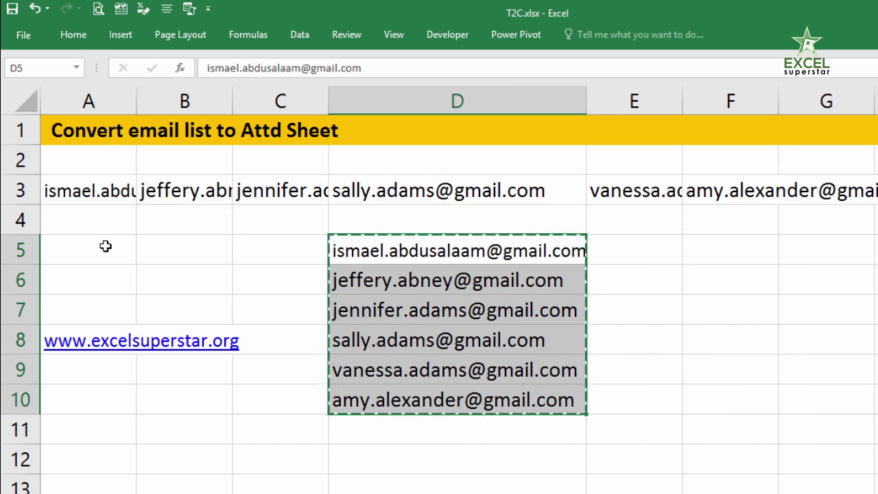
pyautogui.click(103, 246)
pyautogui.hotkey('ctrl', 'v')
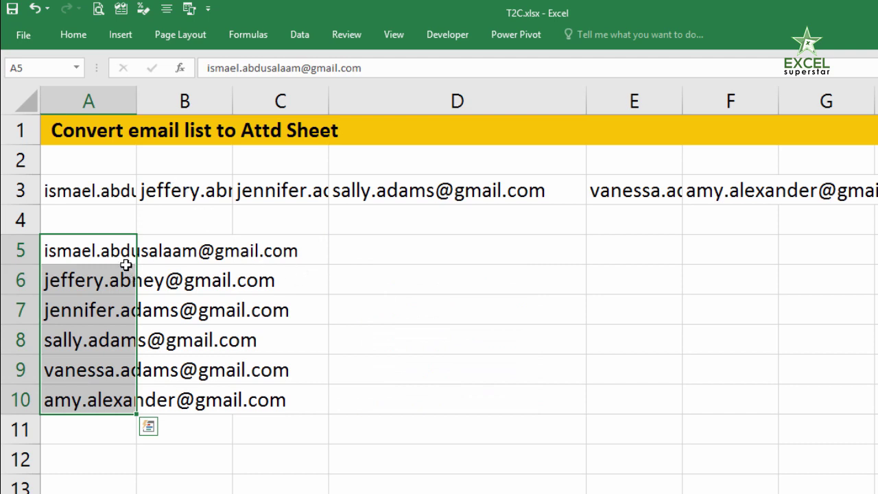
pyautogui.moveTo(124, 254); pyautogui.dragTo(109, 395)
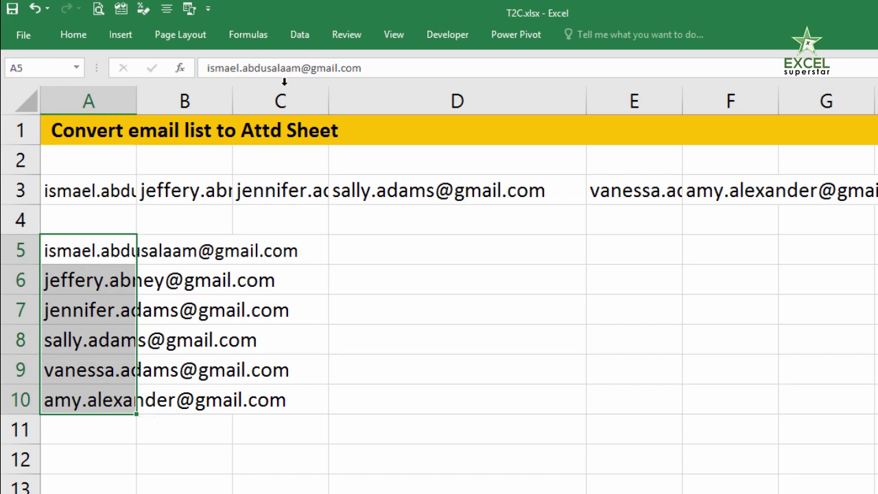
# Step: Split A5:A10 at the @ sign using Text to Columns with an Other delimiter
pyautogui.click(300, 38)
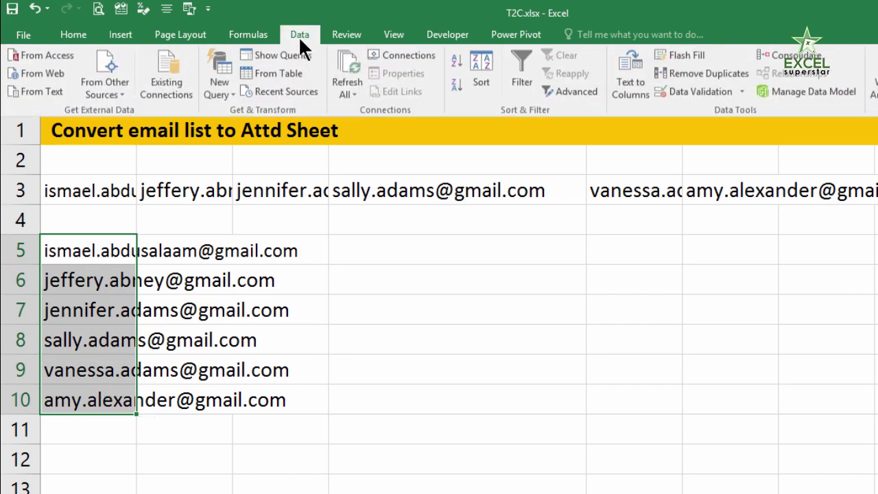
pyautogui.click(628, 90)
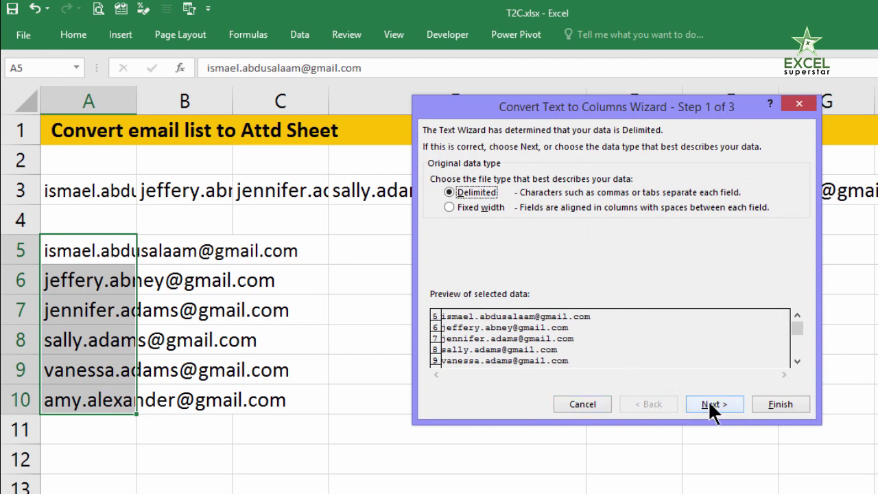
pyautogui.click(711, 405)
pyautogui.click(436, 220)
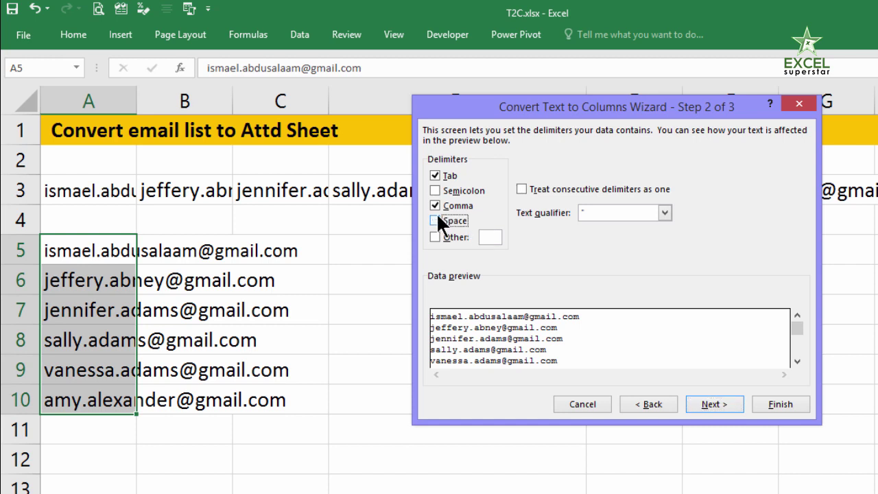
pyautogui.click(435, 205)
pyautogui.click(444, 237)
pyautogui.moveTo(464, 106); pyautogui.dragTo(340, 92)
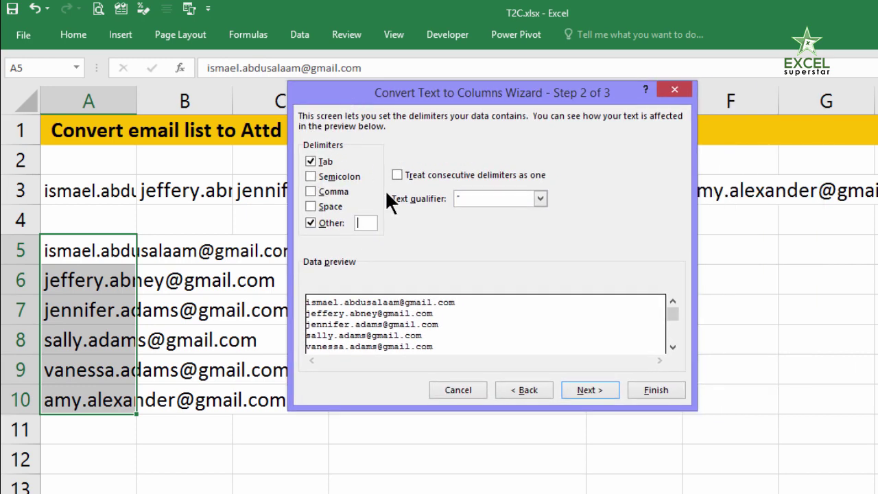
pyautogui.write('@')
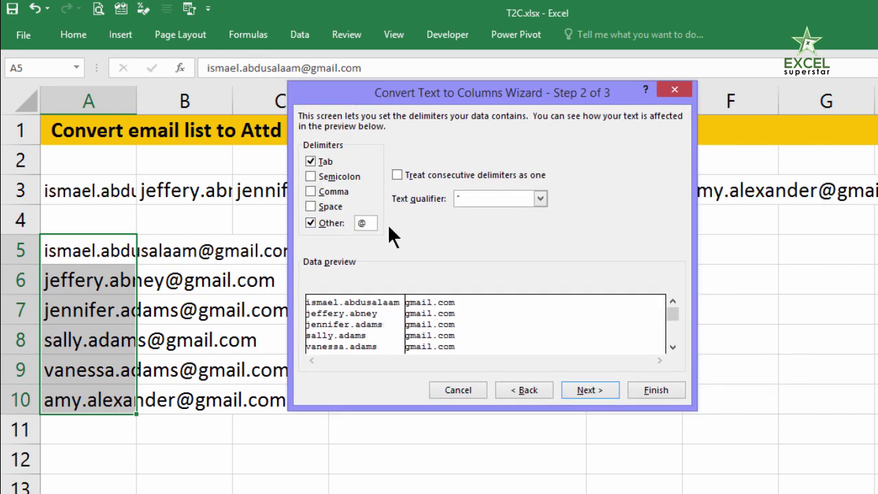
pyautogui.click(649, 390)
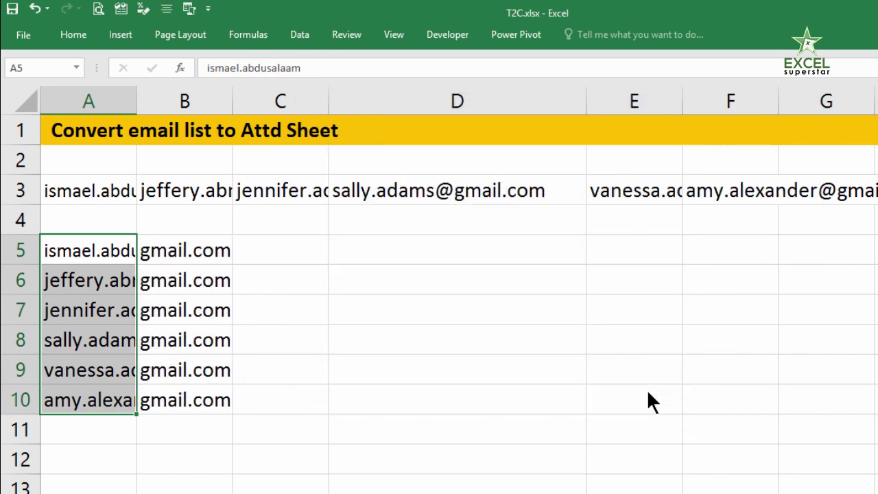
pyautogui.click(343, 377)
# Step: Autofit column A, delete the gmail.com entries in B5:B10, and select A5:A10
pyautogui.doubleClick(135, 102)
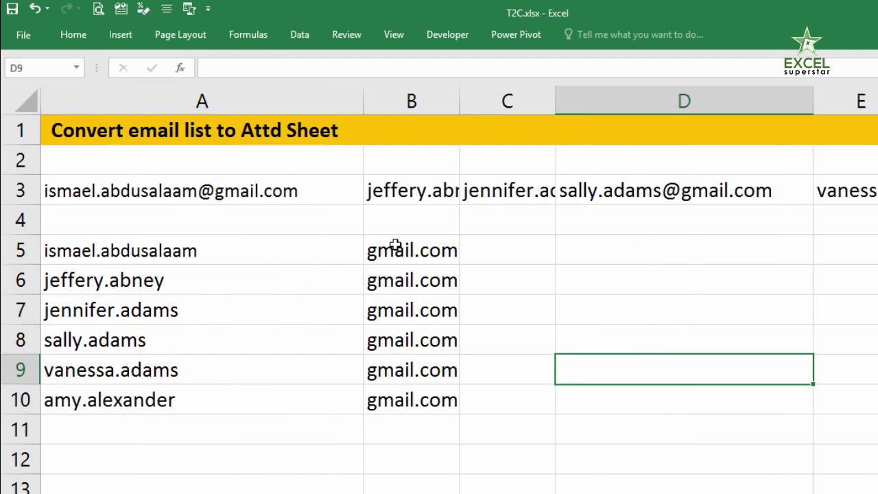
pyautogui.moveTo(443, 252); pyautogui.dragTo(411, 408)
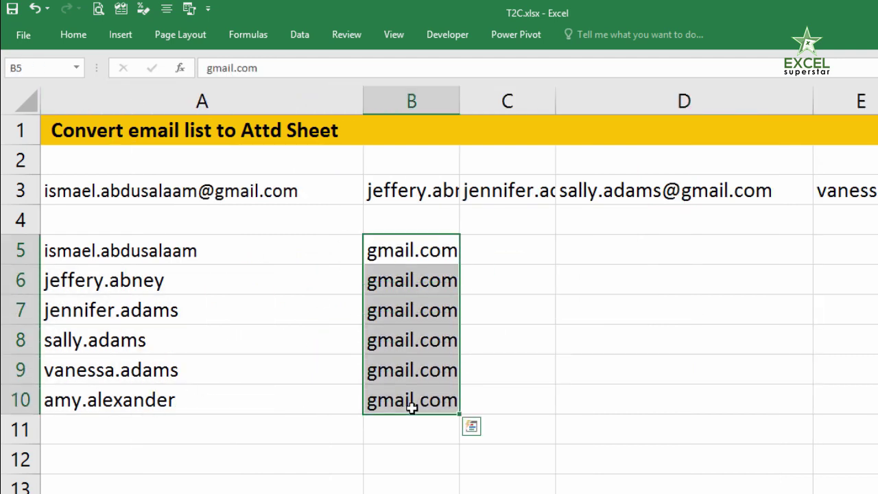
pyautogui.press('Delete')
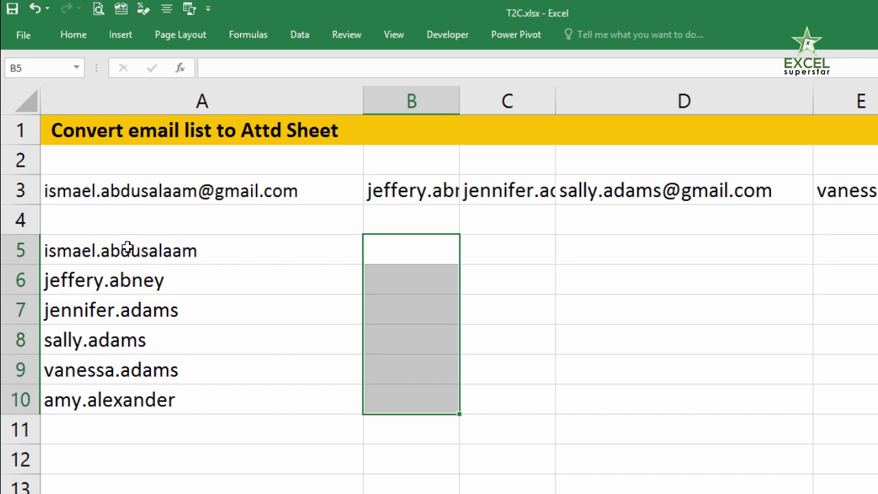
pyautogui.moveTo(128, 249); pyautogui.dragTo(126, 398)
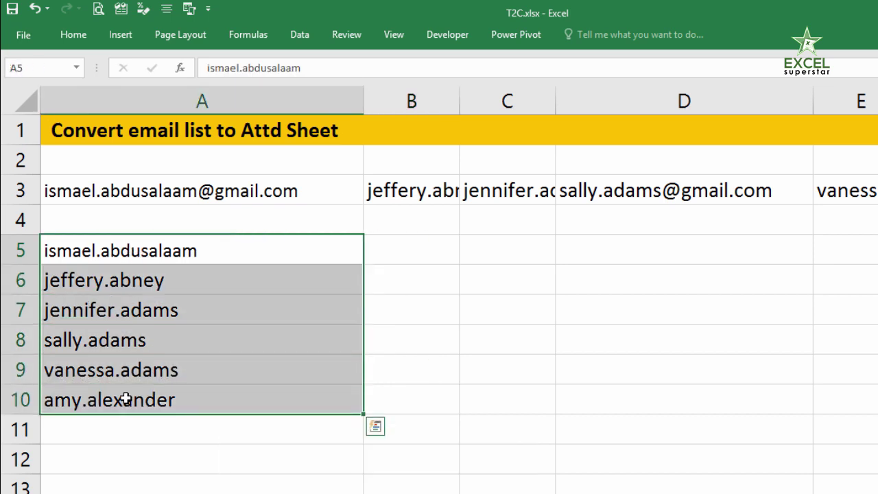
# Step: Reselect the names in A5:A10 after briefly opening and closing Find and Replace
pyautogui.hotkey('ctrl', 'h')
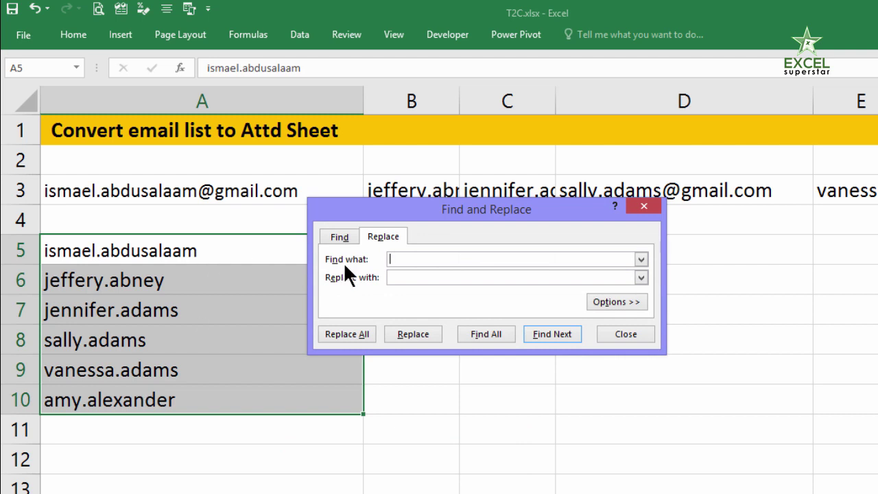
pyautogui.press('Escape')
pyautogui.moveTo(224, 254); pyautogui.dragTo(209, 390)
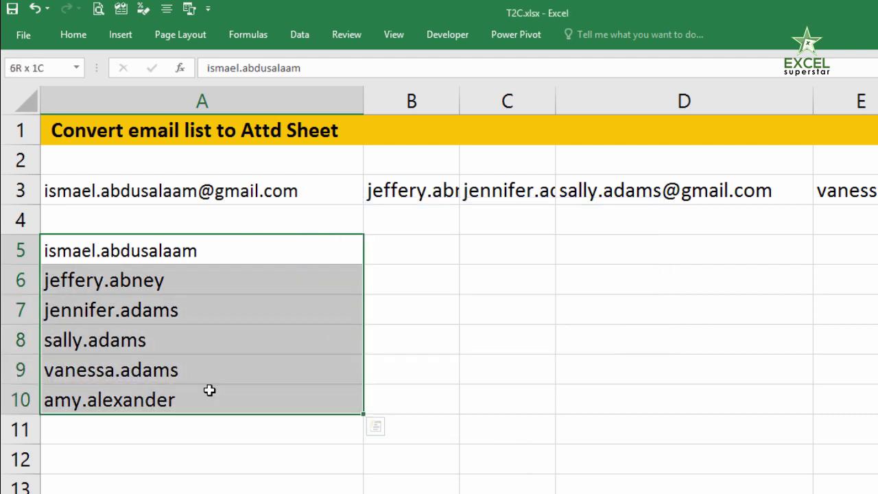
pyautogui.hotkey('ctrl', 'h')
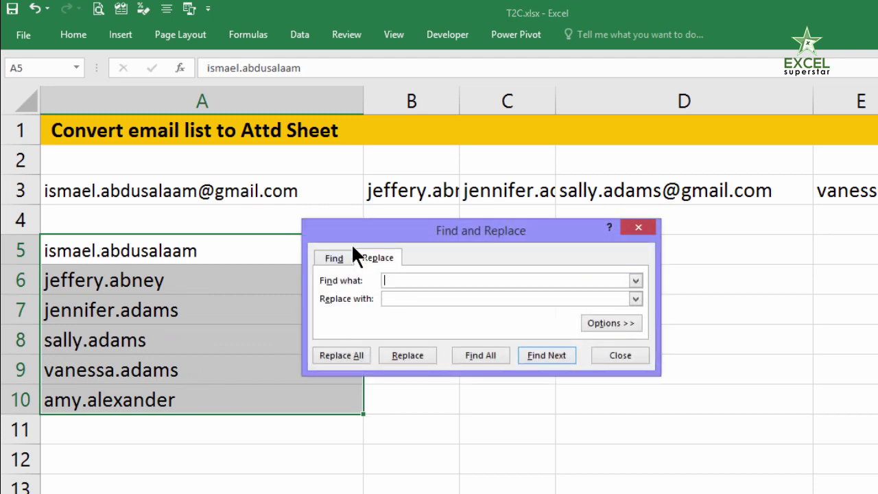
pyautogui.moveTo(353, 253)
pyautogui.mouseDown()
pyautogui.moveTo(319, 213)
pyautogui.moveTo(300, 209)
pyautogui.moveTo(291, 218)
pyautogui.mouseUp()
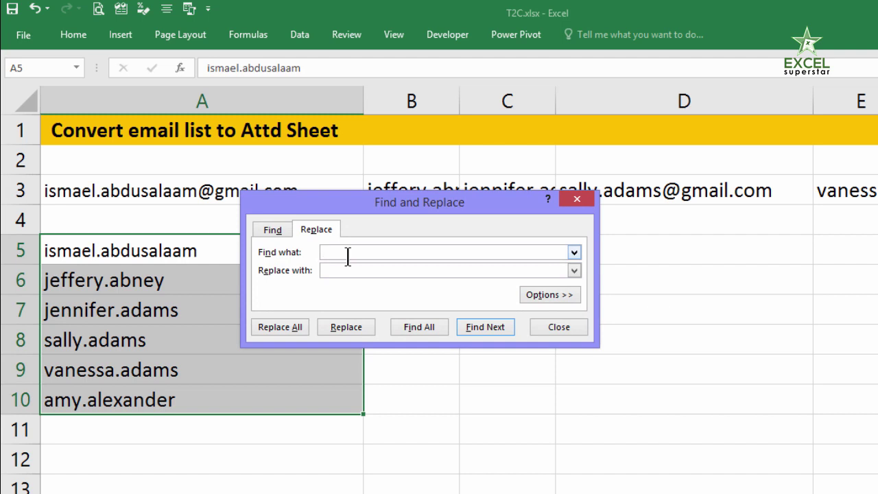
pyautogui.press('Escape')
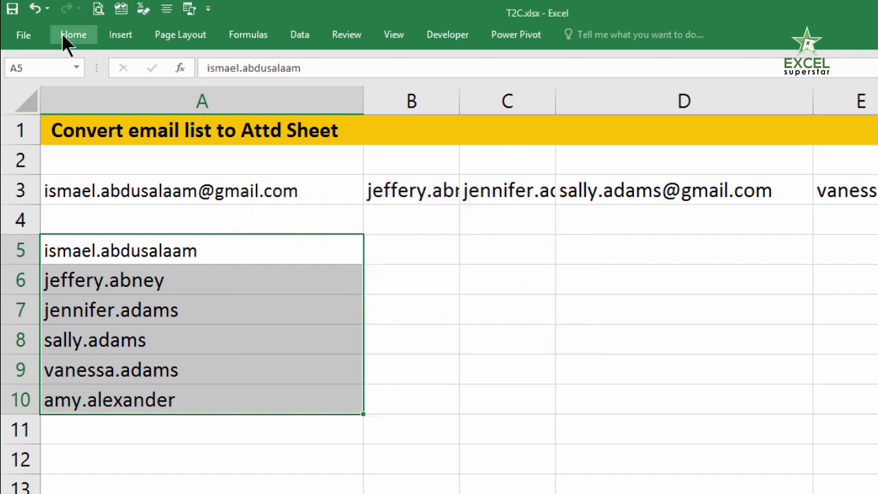
pyautogui.click(75, 33)
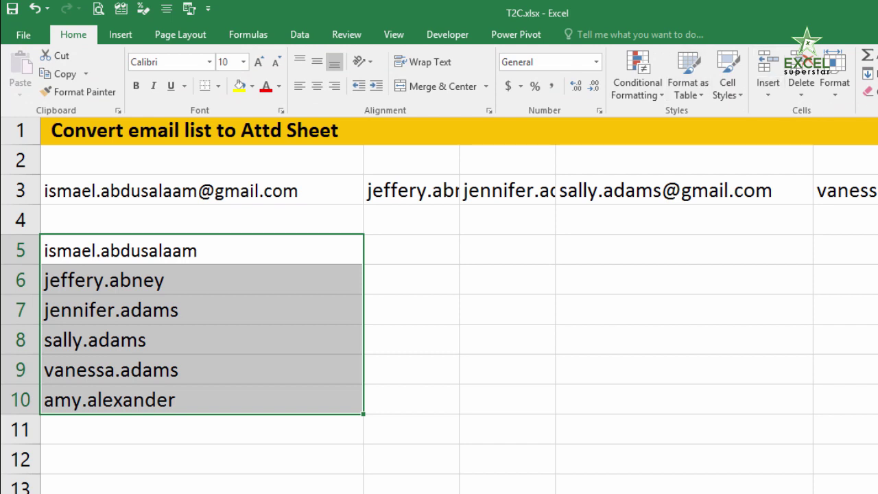
pyautogui.click(247, 240)
pyautogui.moveTo(231, 242); pyautogui.dragTo(201, 392)
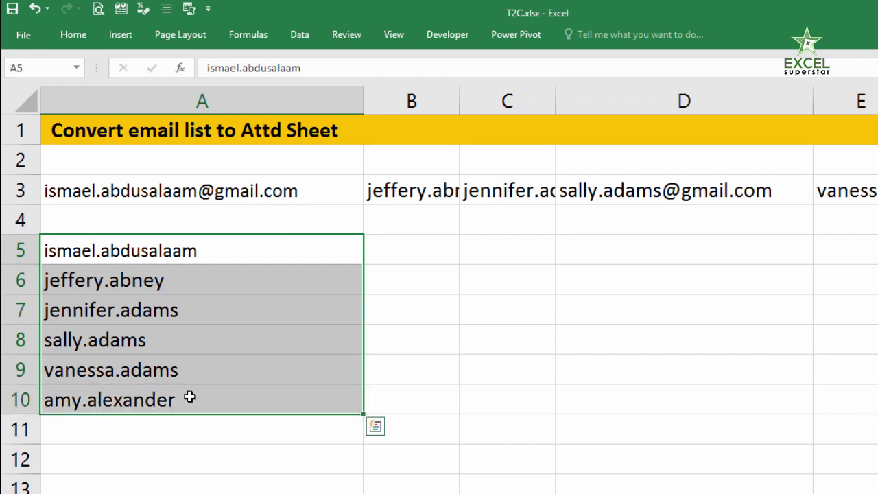
# Step: Replace every dot in A5:A10 with a space, six replacements in total
pyautogui.hotkey('ctrl', 'h')
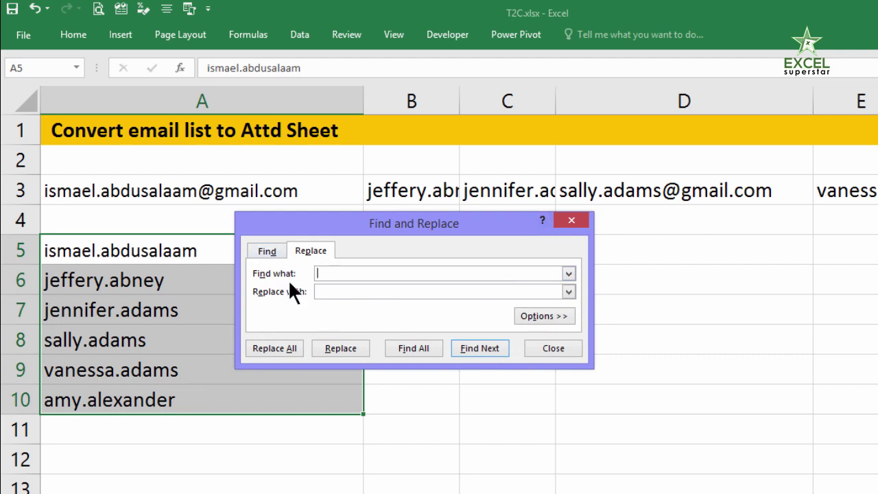
pyautogui.write('.')
pyautogui.click(322, 292)
pyautogui.click(279, 346)
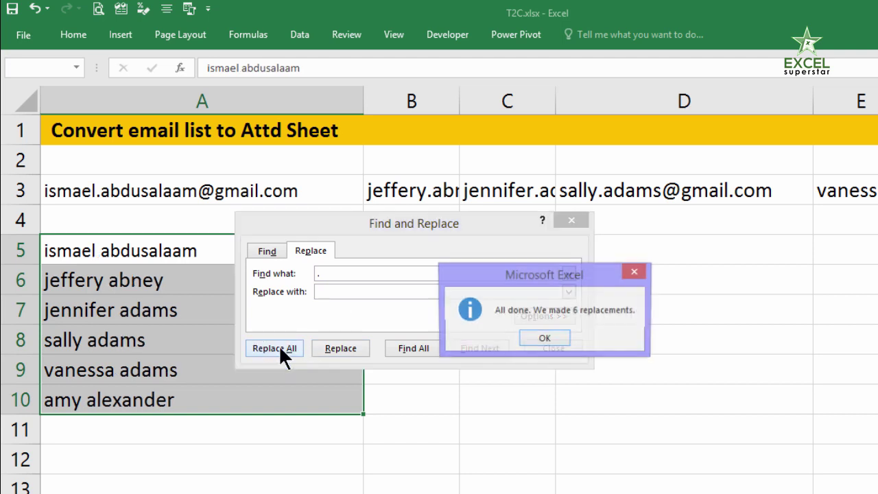
pyautogui.click(532, 339)
pyautogui.click(557, 351)
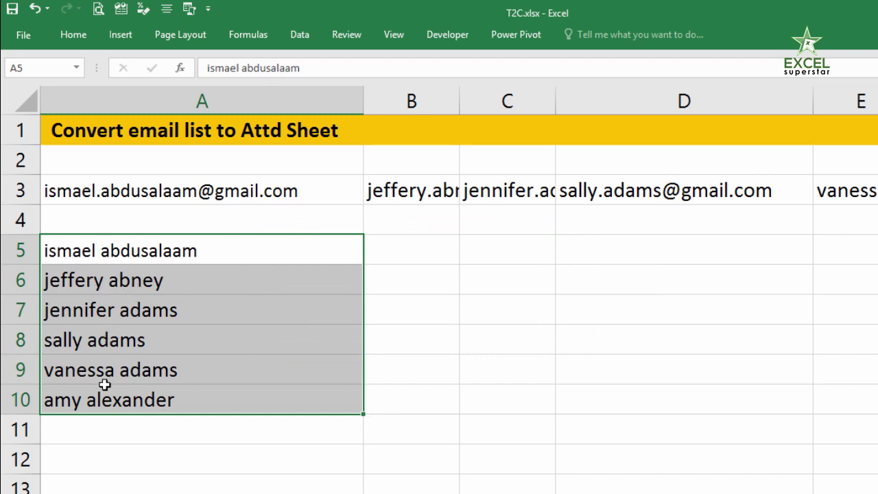
# Step: Enter the formula =PROPER(A5) in cell B5
pyautogui.click(404, 255)
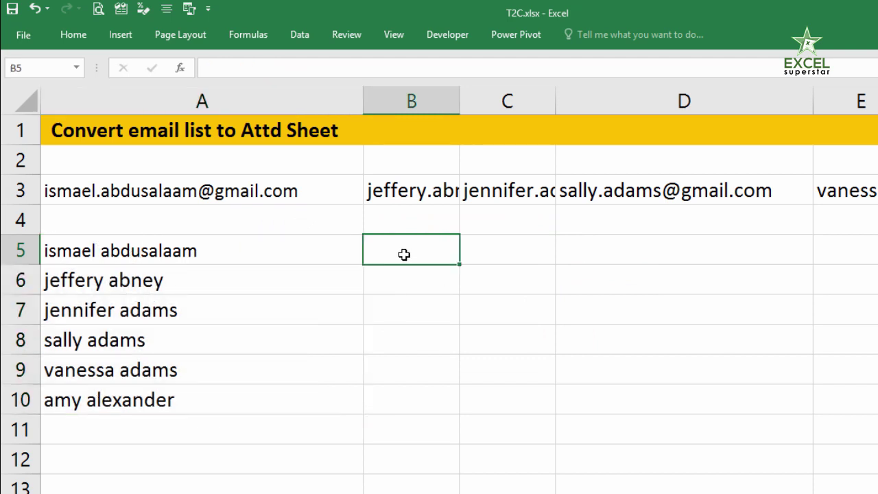
pyautogui.write('=p')
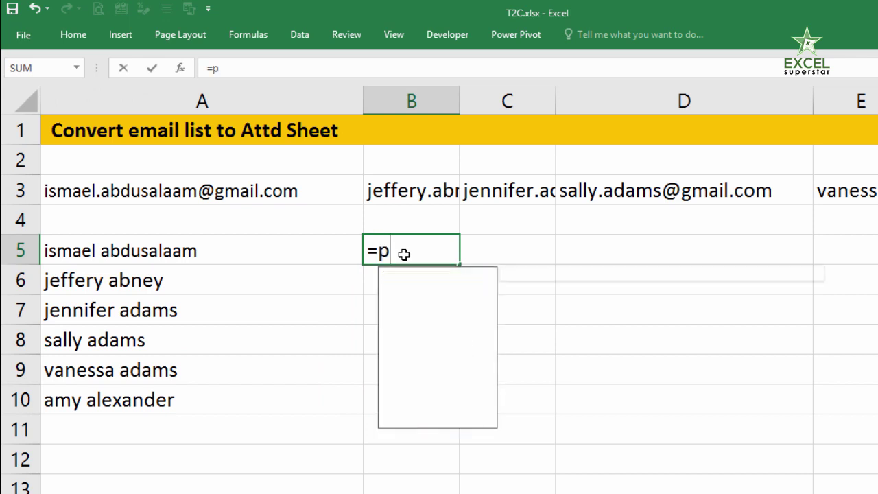
pyautogui.write('rop')
pyautogui.press('Tab')
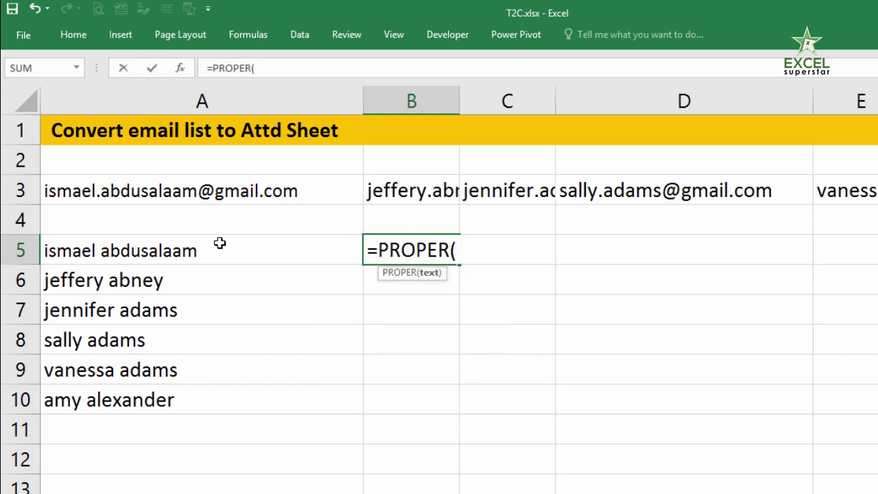
pyautogui.click(219, 243)
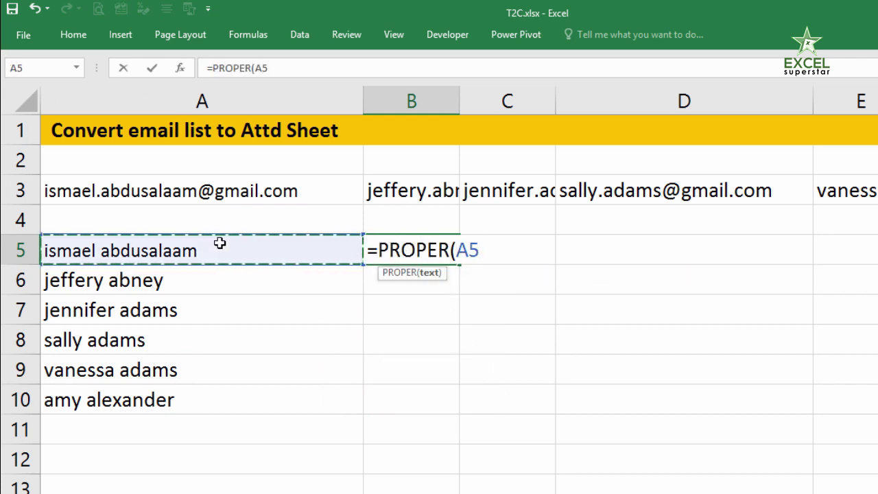
pyautogui.write('_')
pyautogui.press('BackSpace')
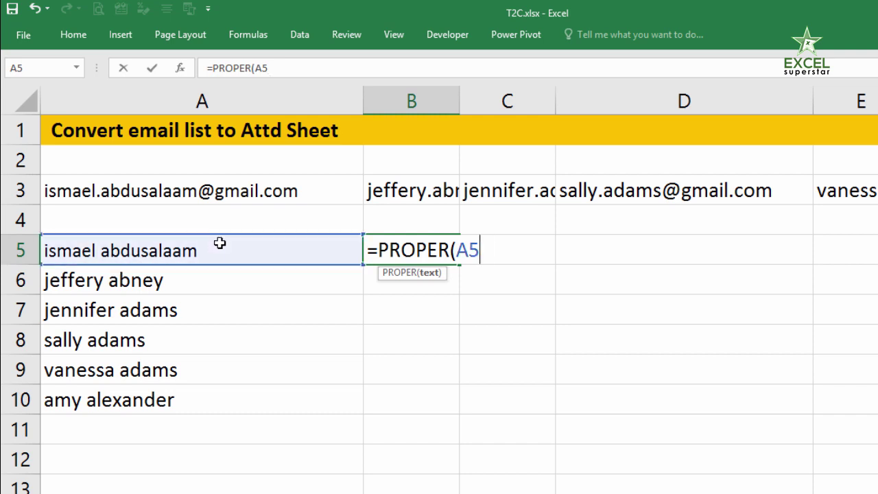
pyautogui.write(')')
pyautogui.press('Return')
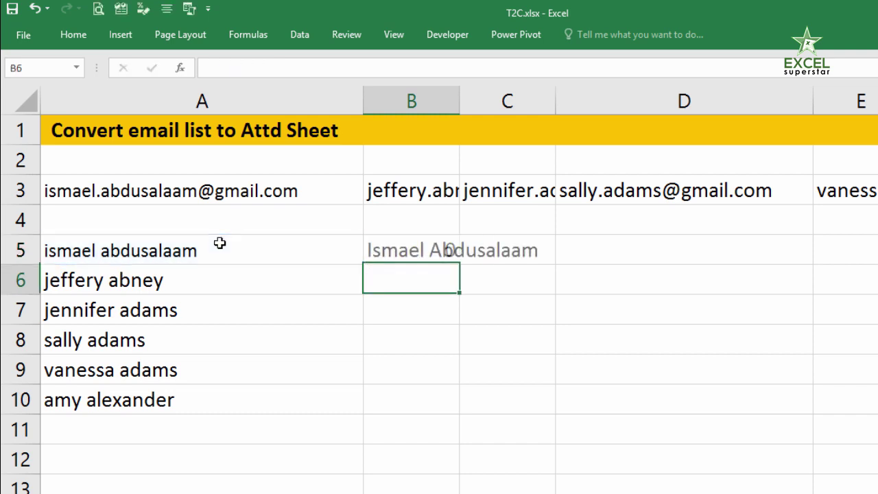
# Step: Fill the PROPER formula down to B10 and narrow column A
pyautogui.click(405, 253)
pyautogui.moveTo(459, 265); pyautogui.dragTo(453, 409)
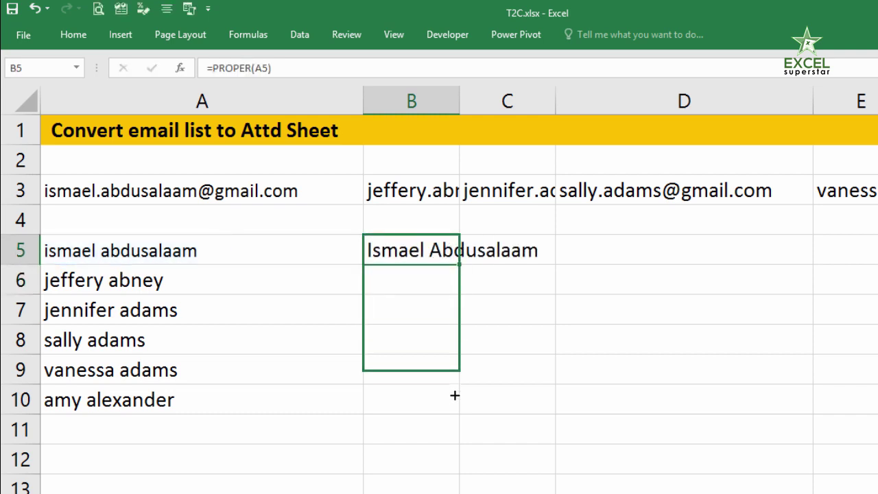
pyautogui.click(613, 370)
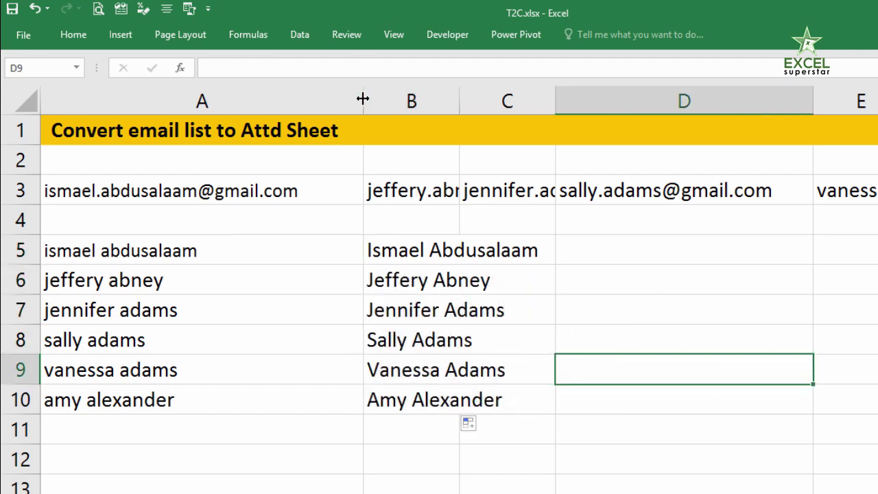
pyautogui.moveTo(364, 102); pyautogui.dragTo(311, 104)
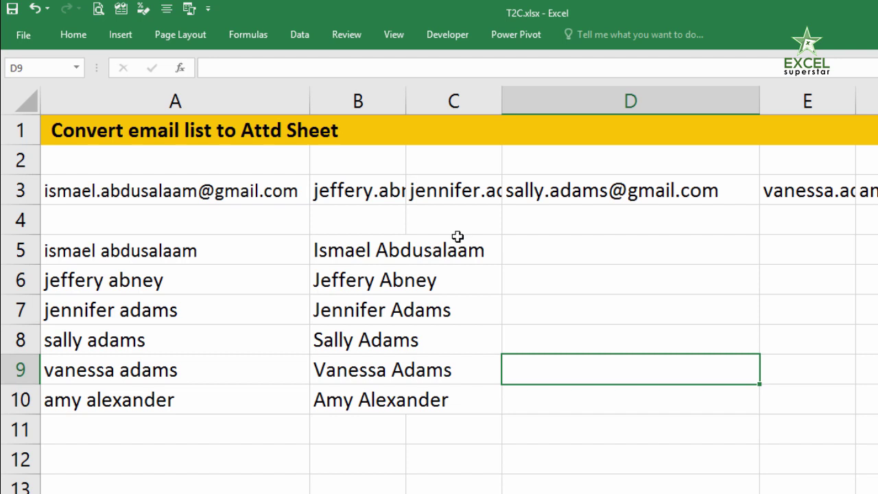